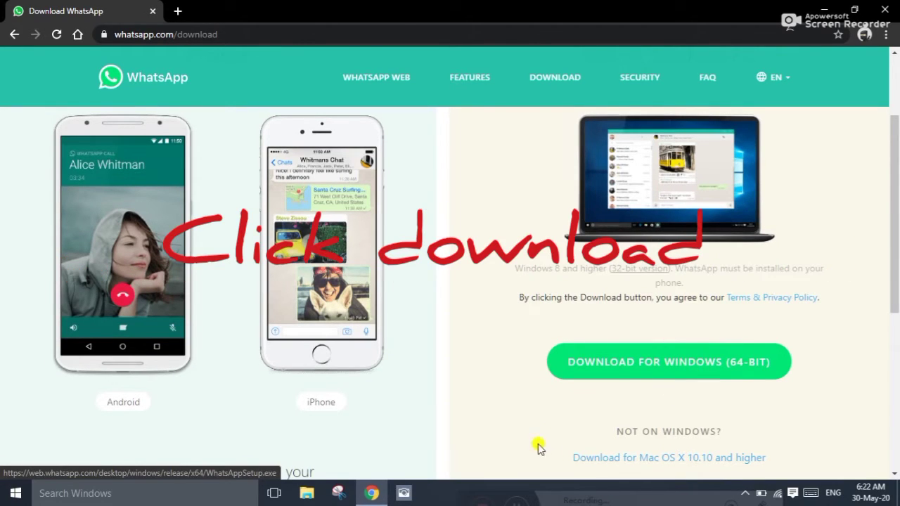
Step: Start downloading the 64-bit Windows installer for WhatsApp and pause the download
click(652, 374)
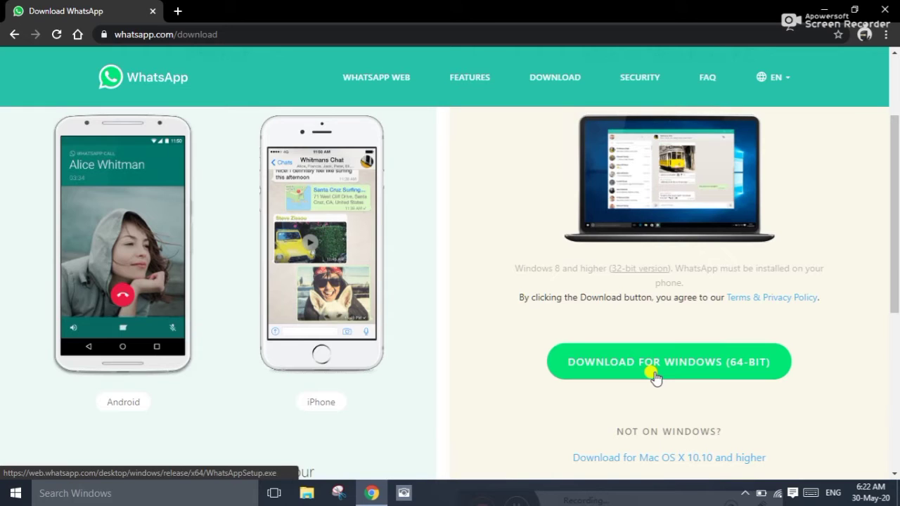
click(653, 374)
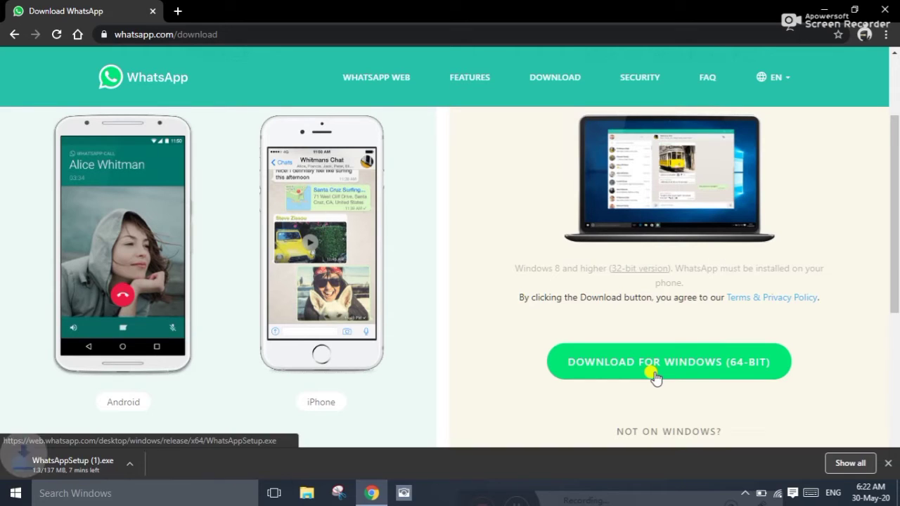
click(136, 466)
click(191, 400)
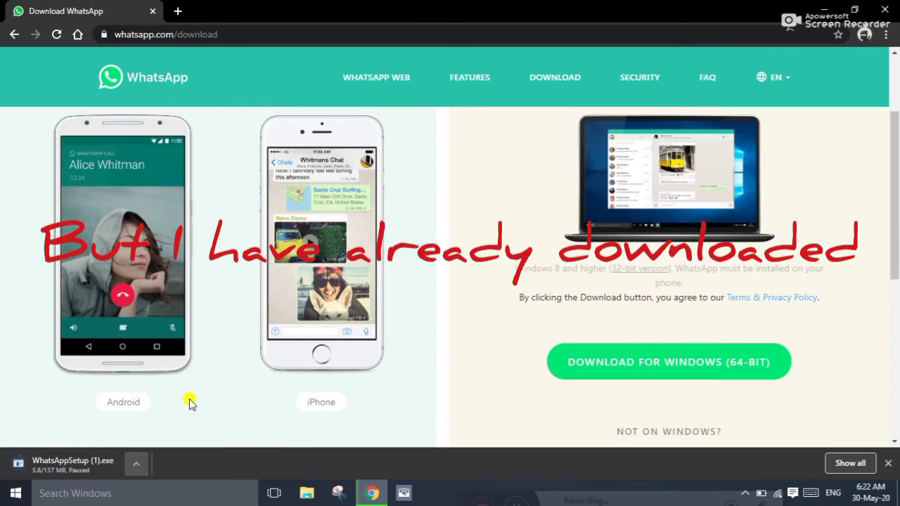
Step: Cancel the paused WhatsAppSetup (1).exe download and remove its entry from the downloads list
click(133, 466)
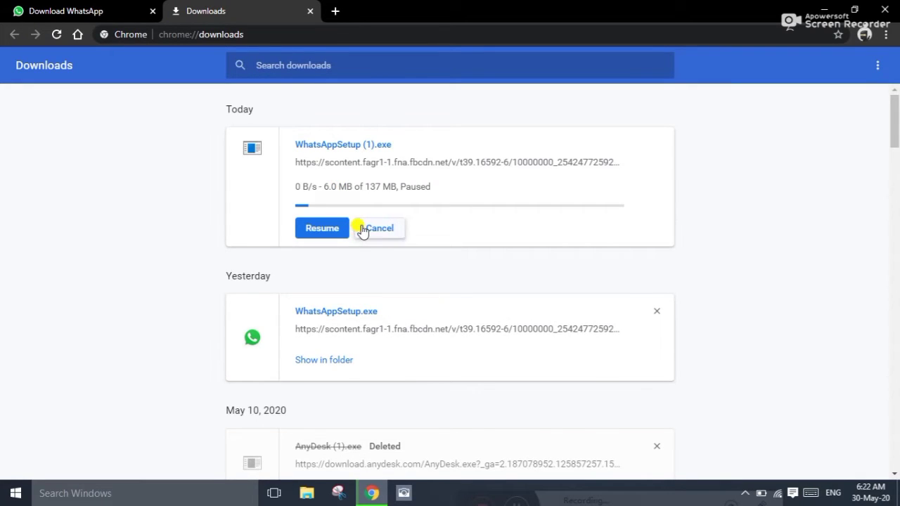
click(362, 229)
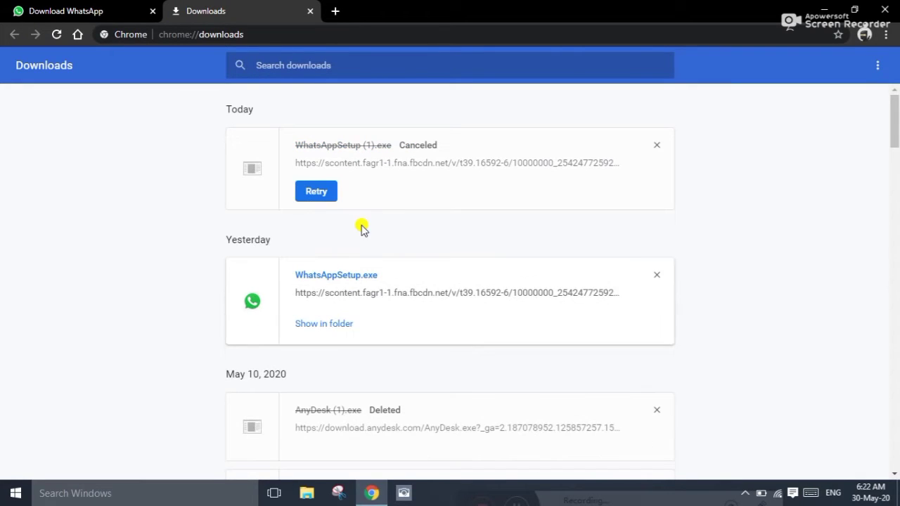
click(656, 144)
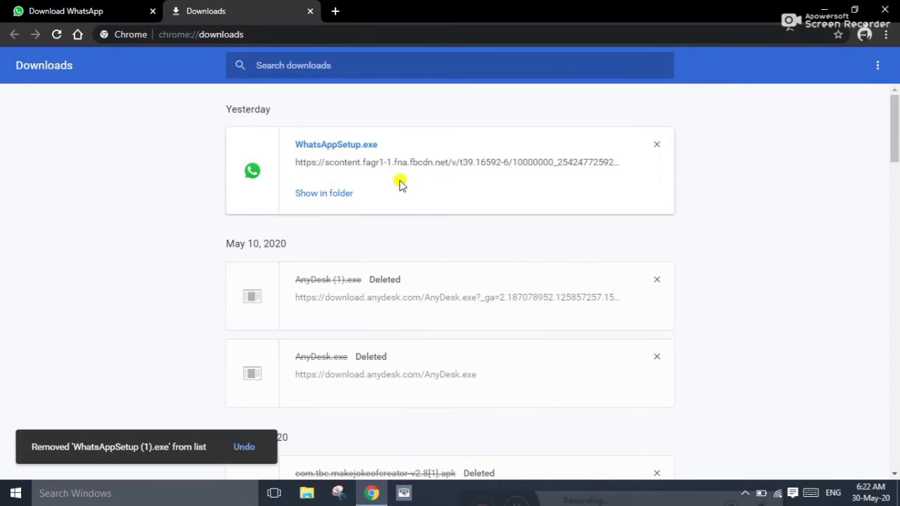
Step: Show the previously downloaded WhatsAppSetup.exe in its folder and run it, allowing it past the security warning
click(328, 196)
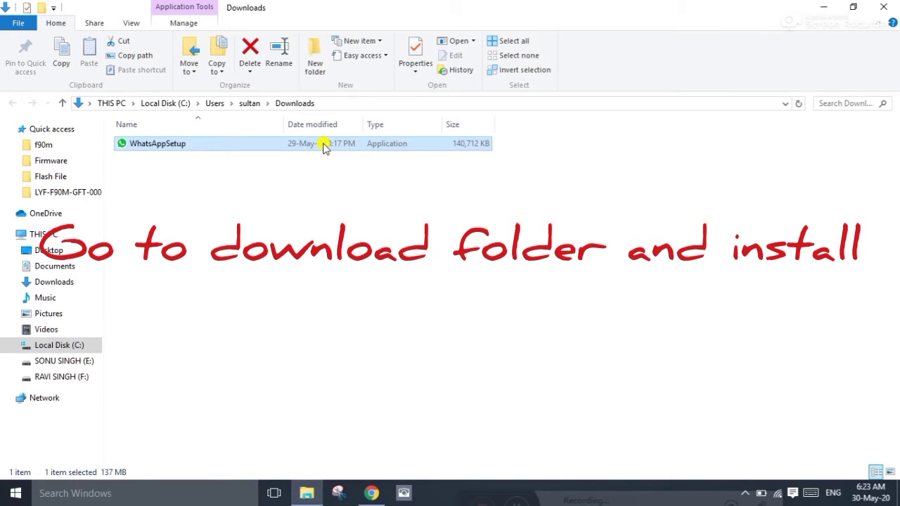
double_click(325, 145)
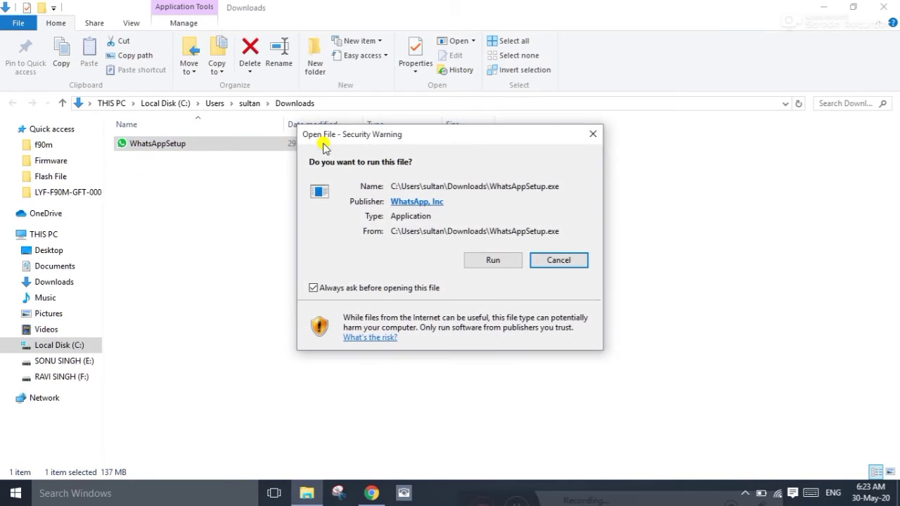
click(480, 261)
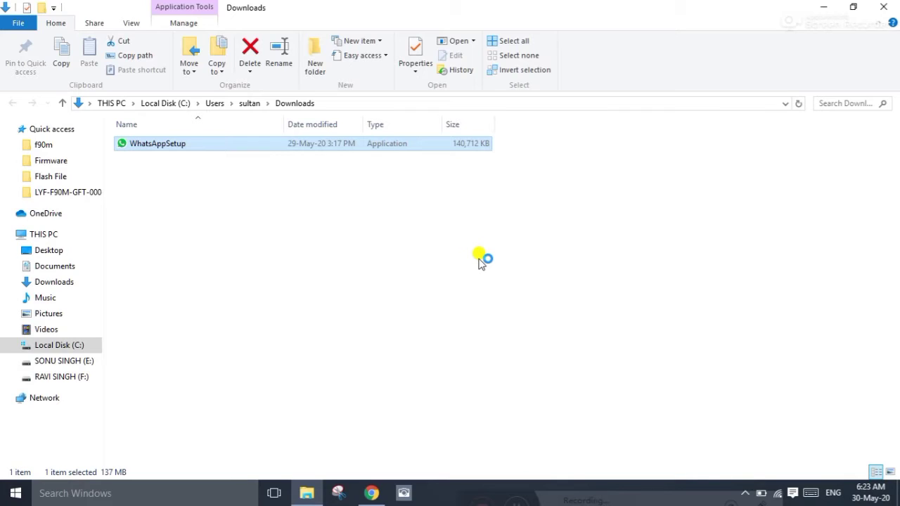
Step: Minimize the File Explorer and browser windows, and refresh the desktop several times
click(836, 6)
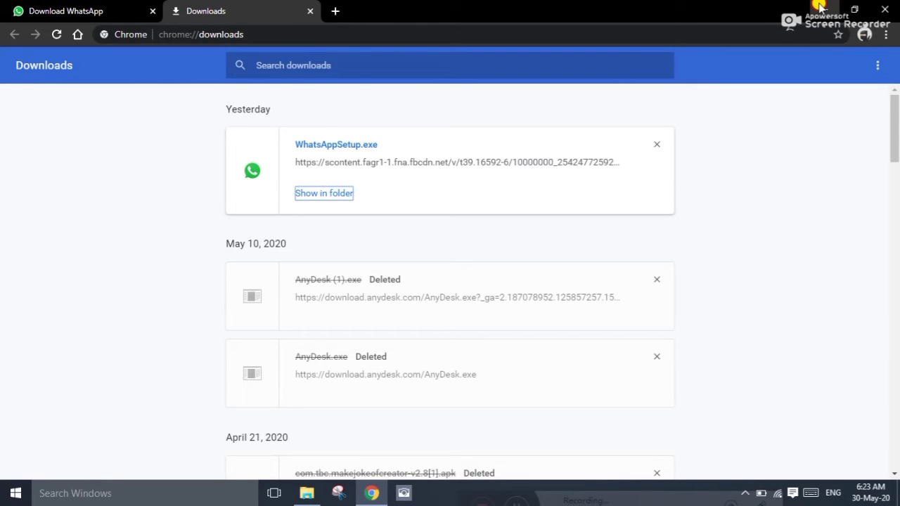
click(820, 7)
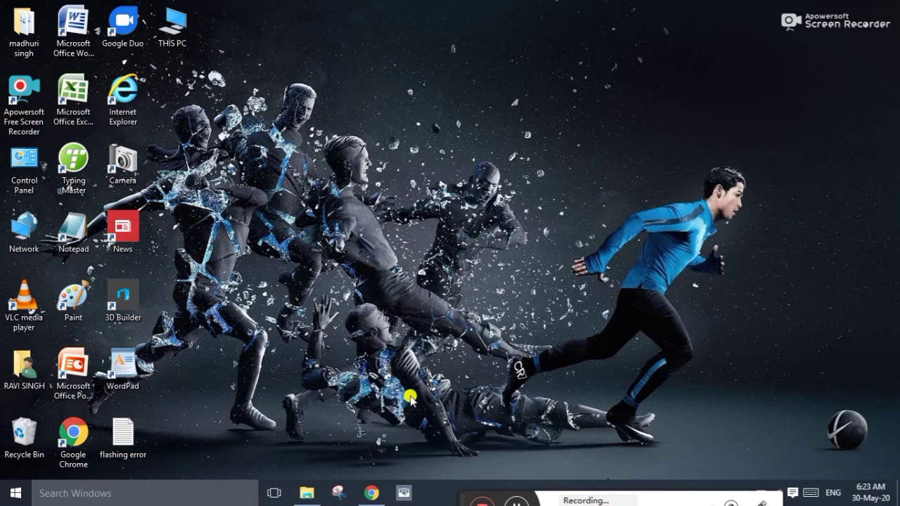
right_click(671, 26)
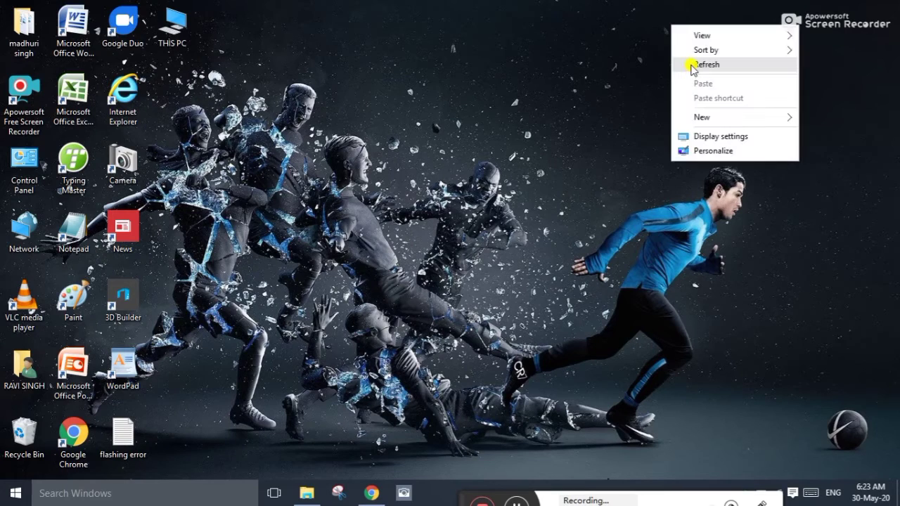
click(692, 64)
right_click(692, 63)
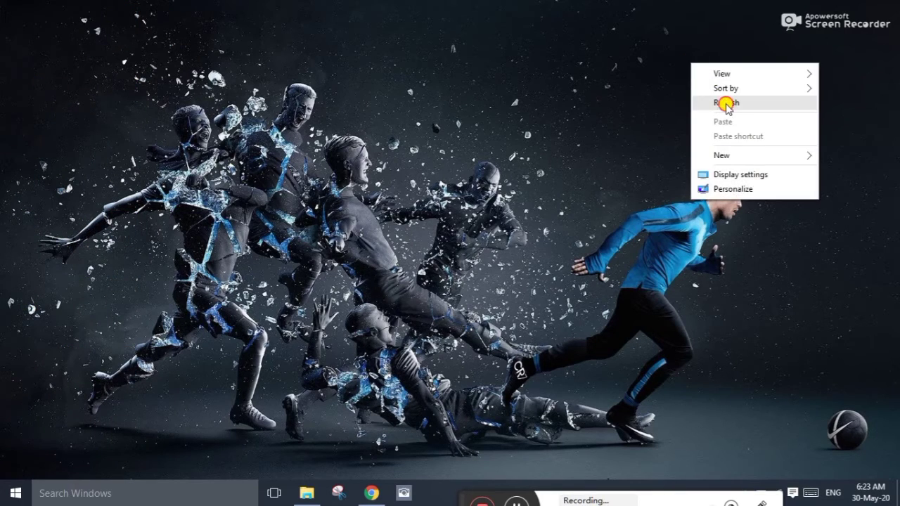
click(725, 103)
right_click(726, 104)
click(765, 143)
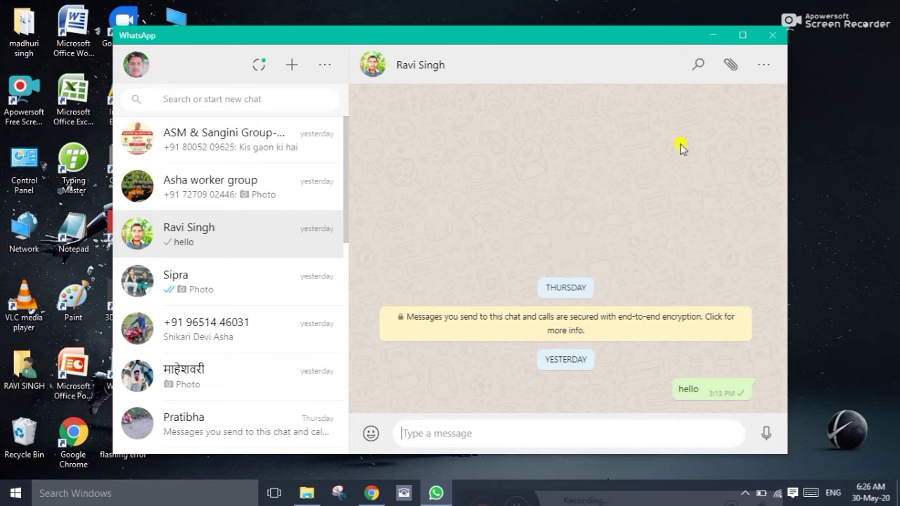
Step: Close the WhatsApp window and search Windows for "whatsapp"
click(776, 37)
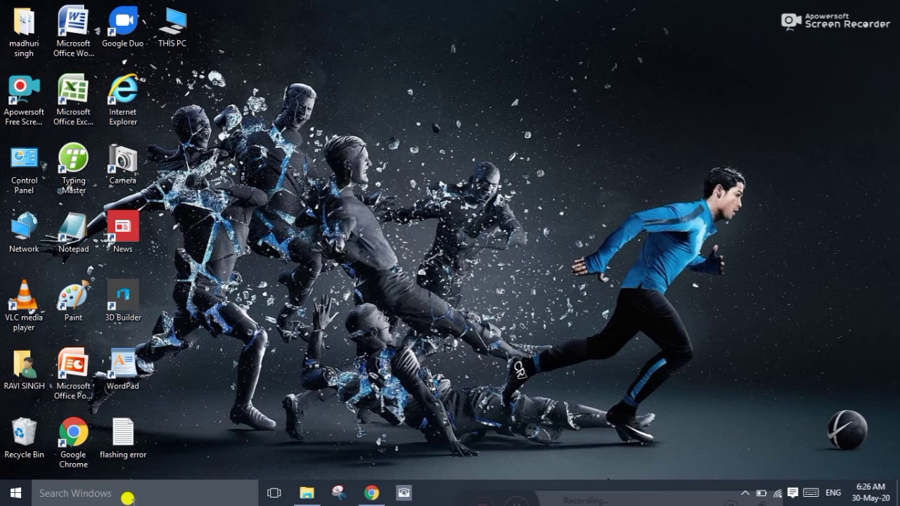
click(128, 498)
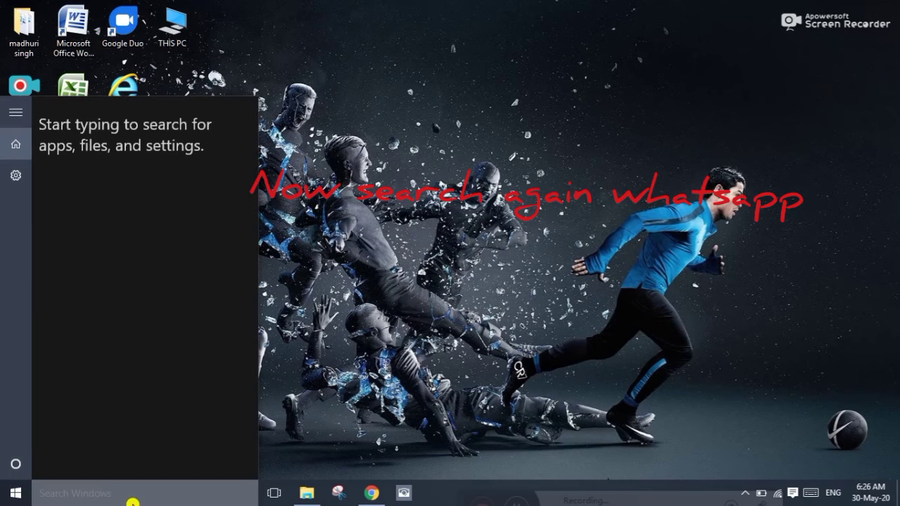
text(w)
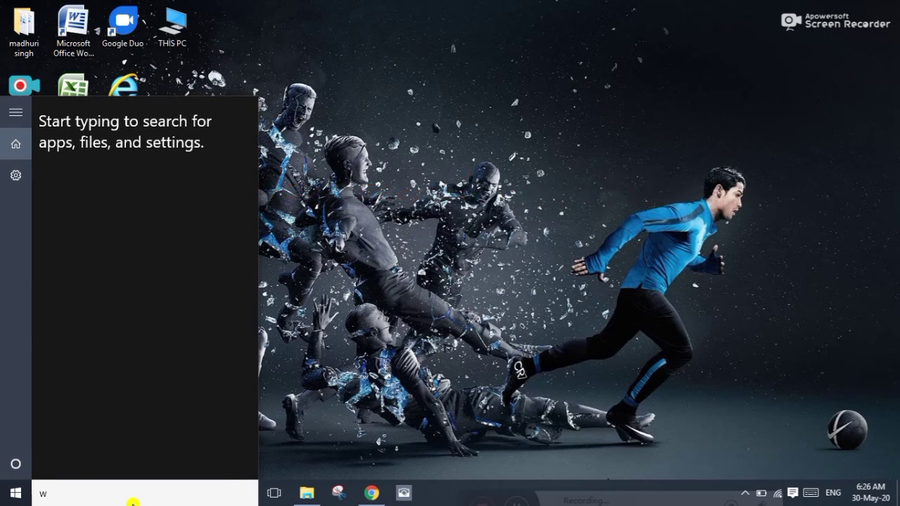
text(haha)
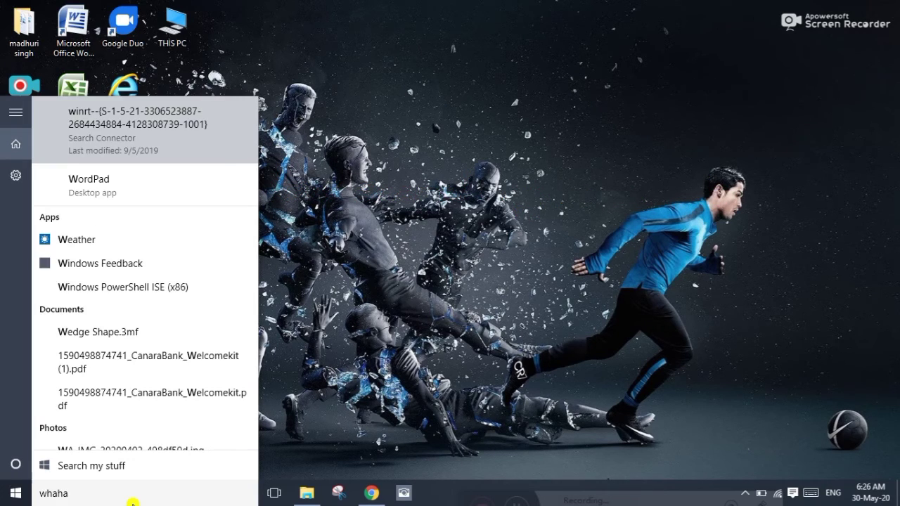
key(BackSpace)
key(BackSpace)
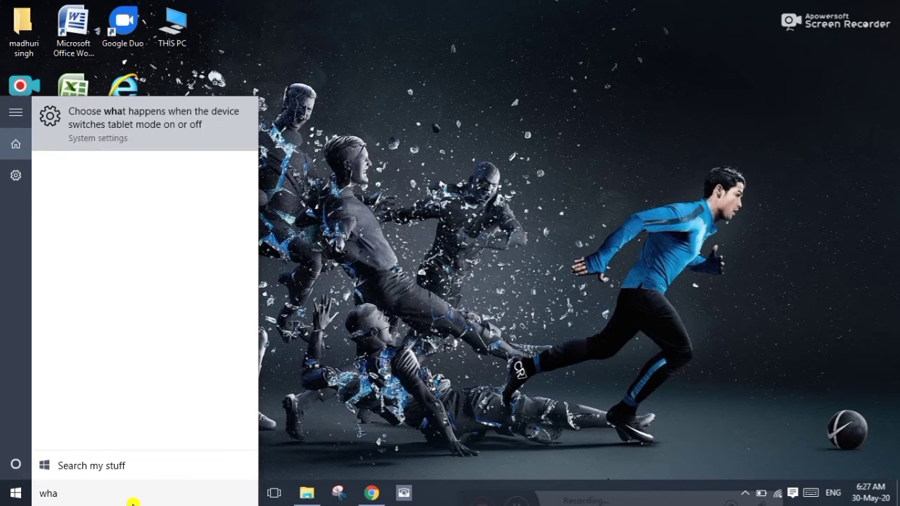
text(tsa)
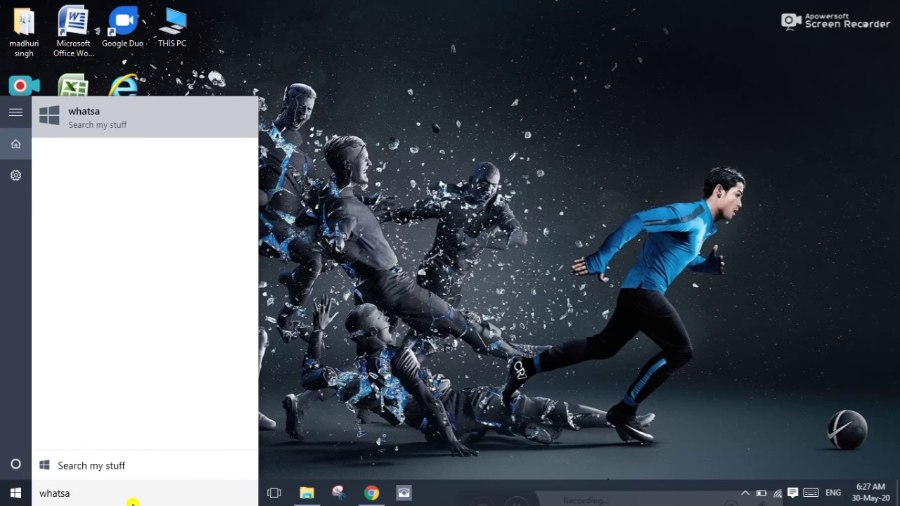
text(pp)
key(Return)
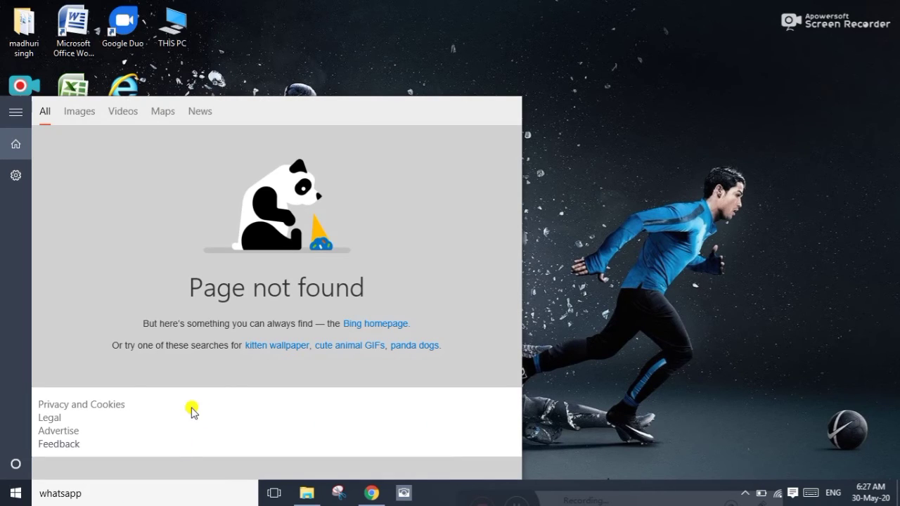
click(14, 492)
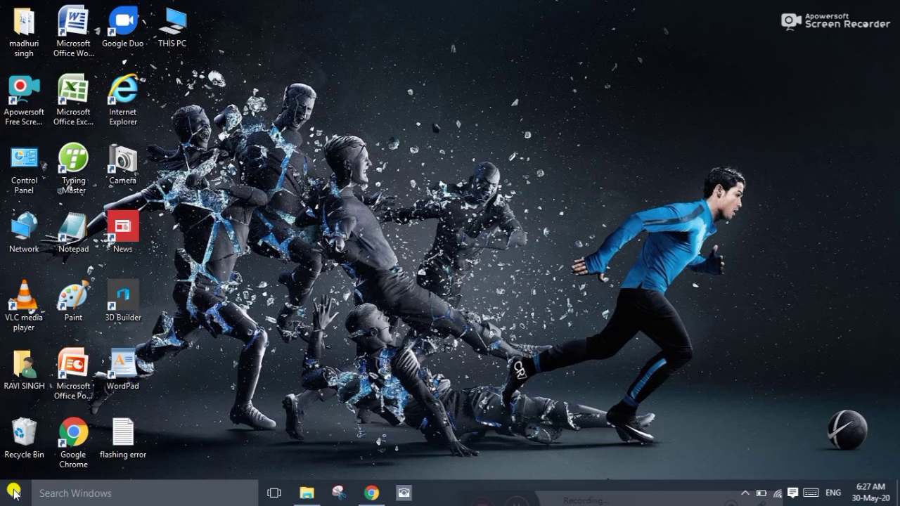
click(14, 491)
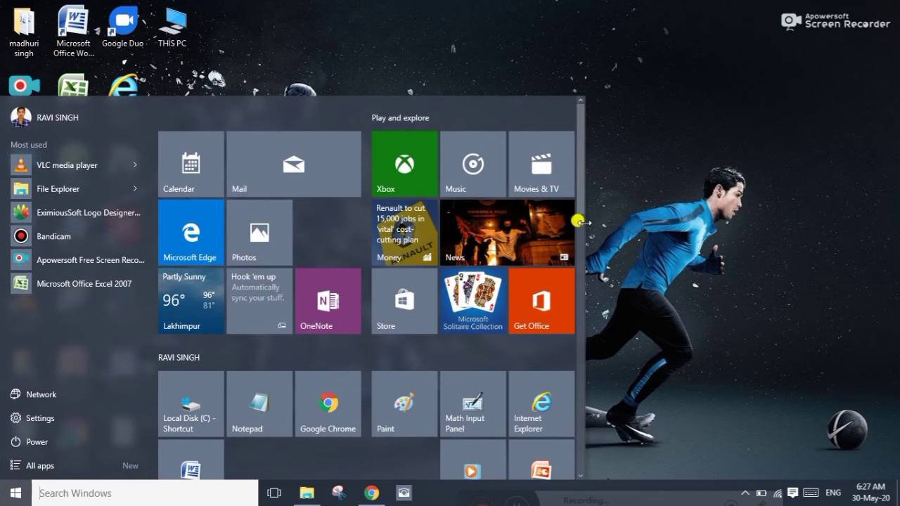
click(675, 204)
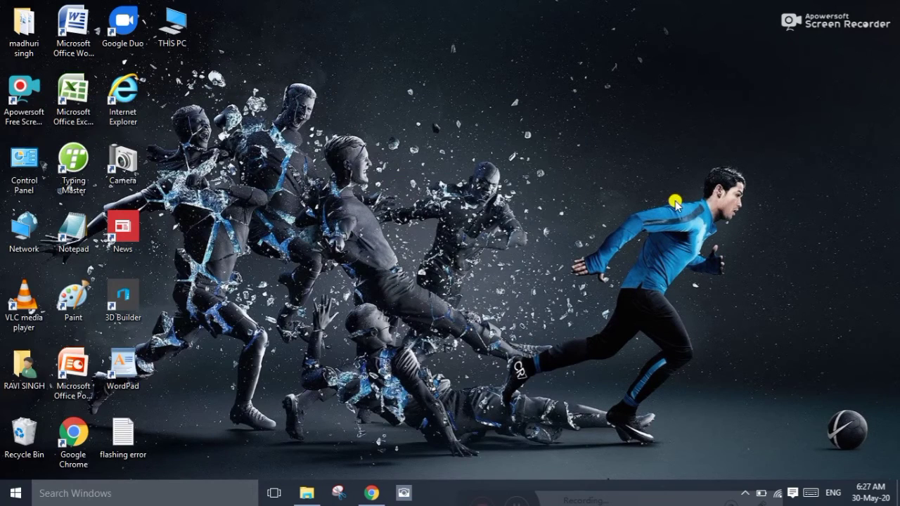
double_click(171, 31)
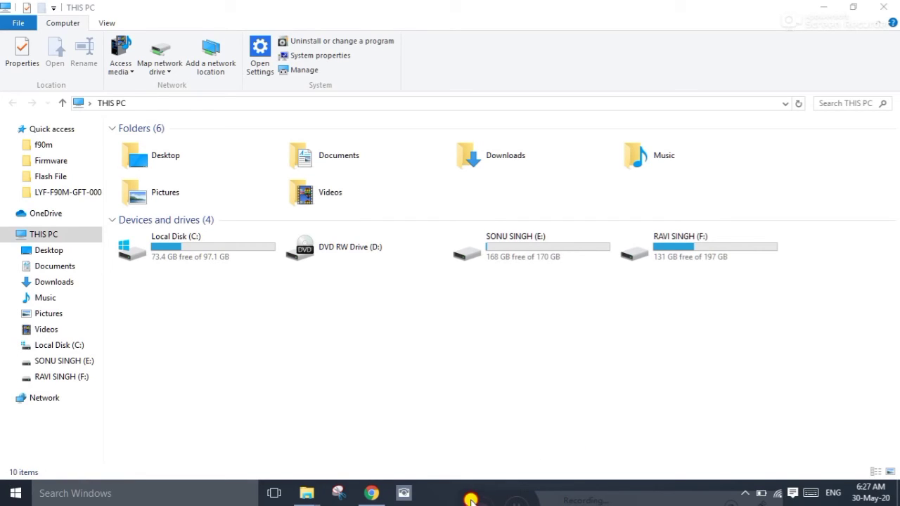
click(823, 7)
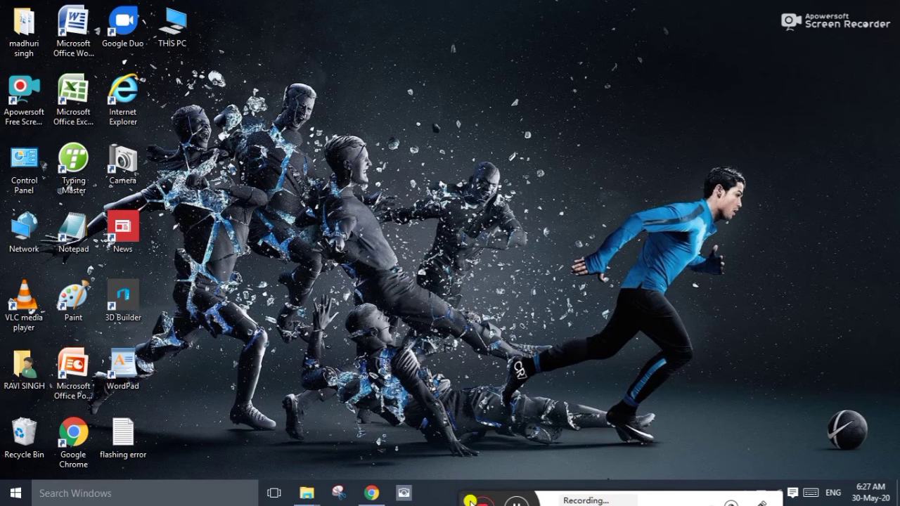
click(516, 504)
click(516, 504)
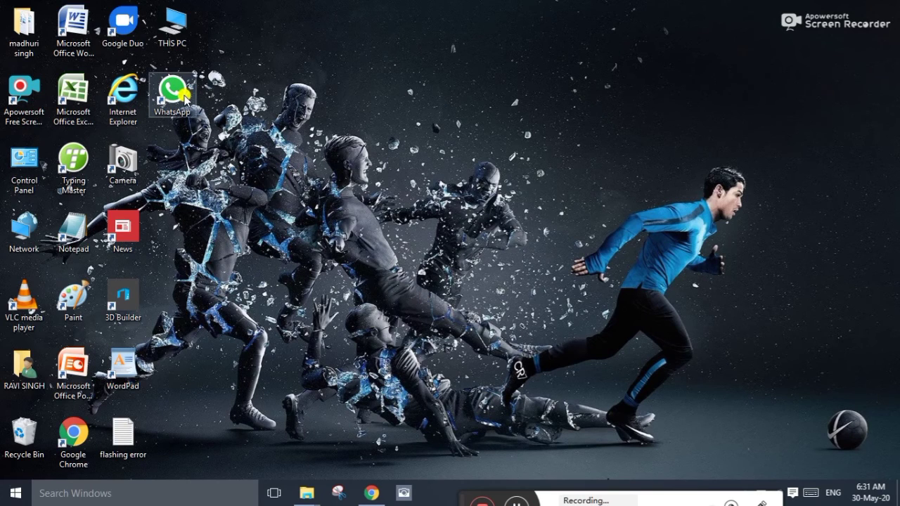
Step: Launch WhatsApp from its desktop shortcut
click(185, 97)
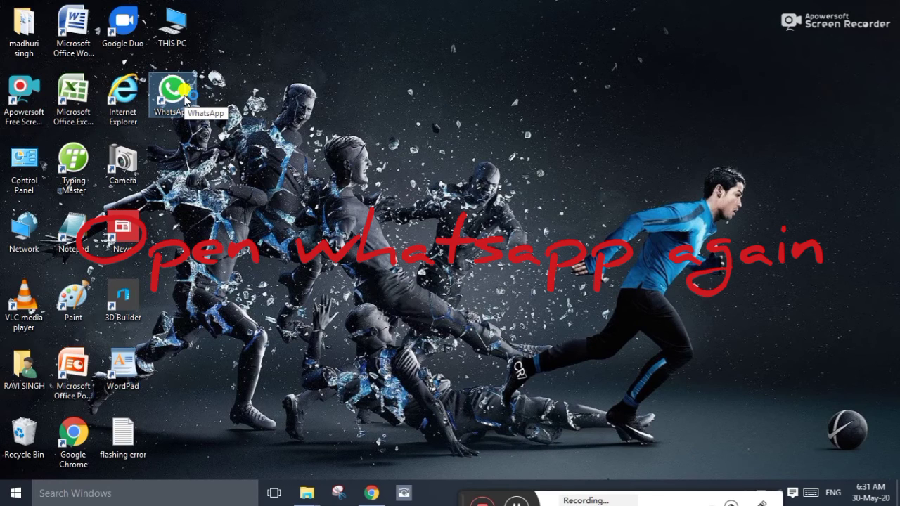
double_click(185, 98)
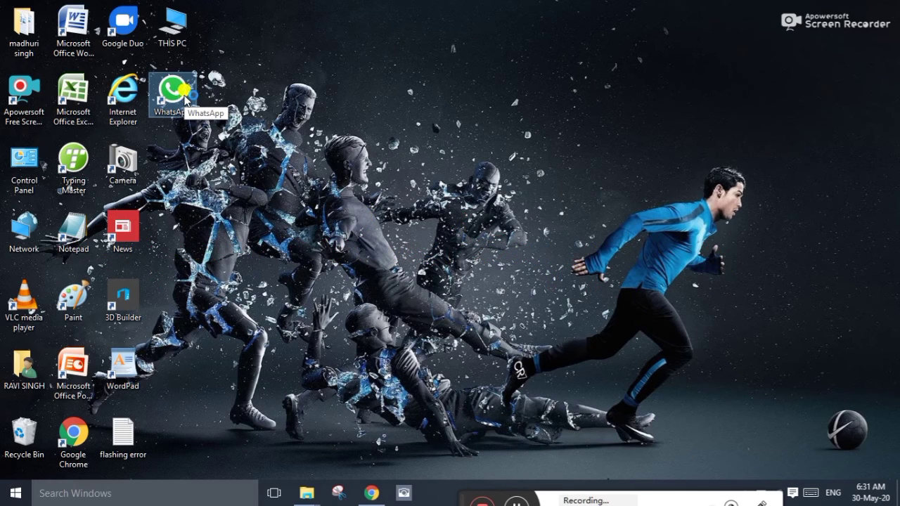